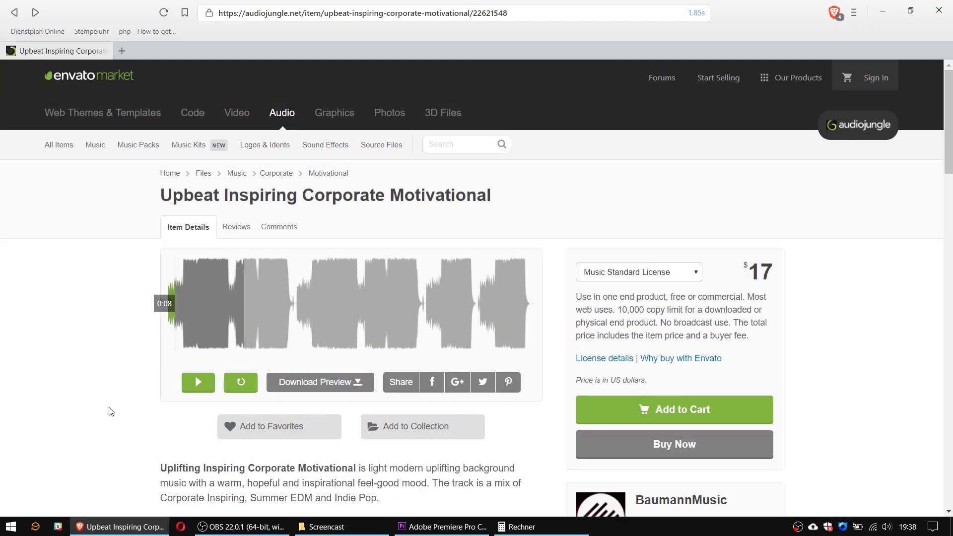
Step: Listen to the Upbeat Inspiring Corporate Motivational preview and look up the track's tempo in the item details
drag(163, 189, 515, 194)
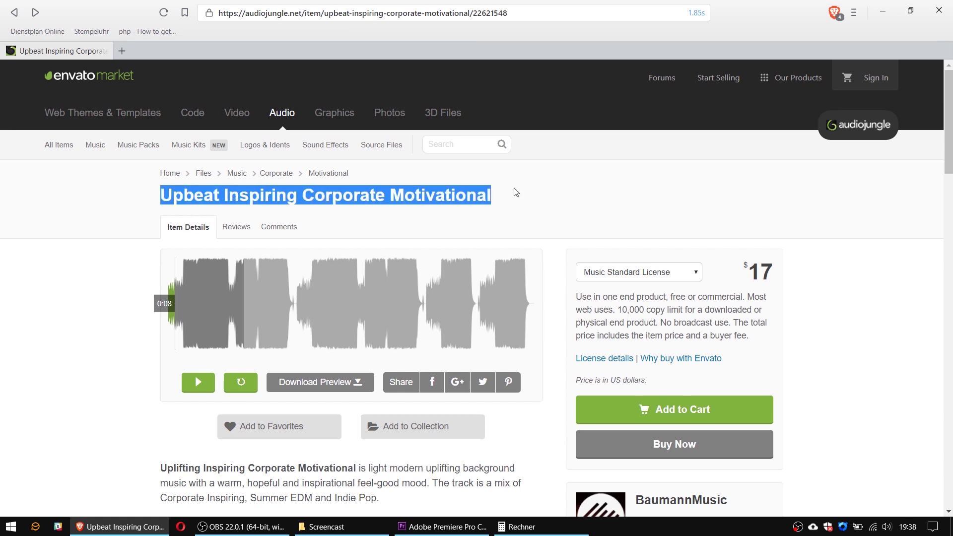
click(511, 201)
click(198, 382)
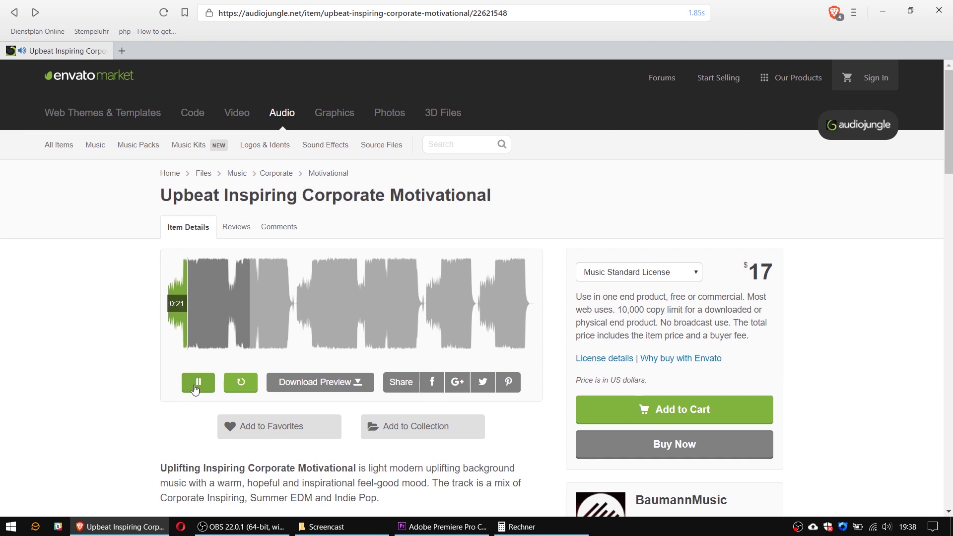
click(196, 390)
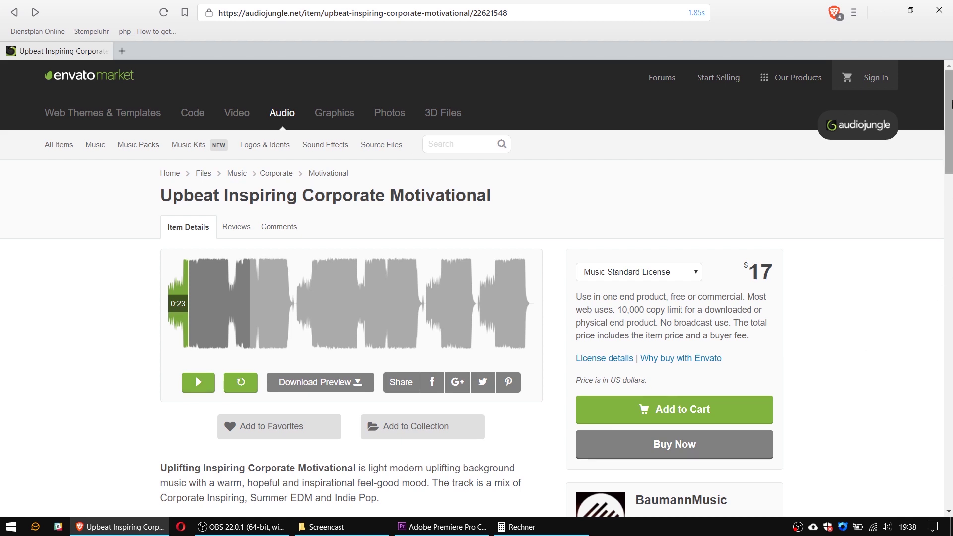
drag(951, 104, 923, 268)
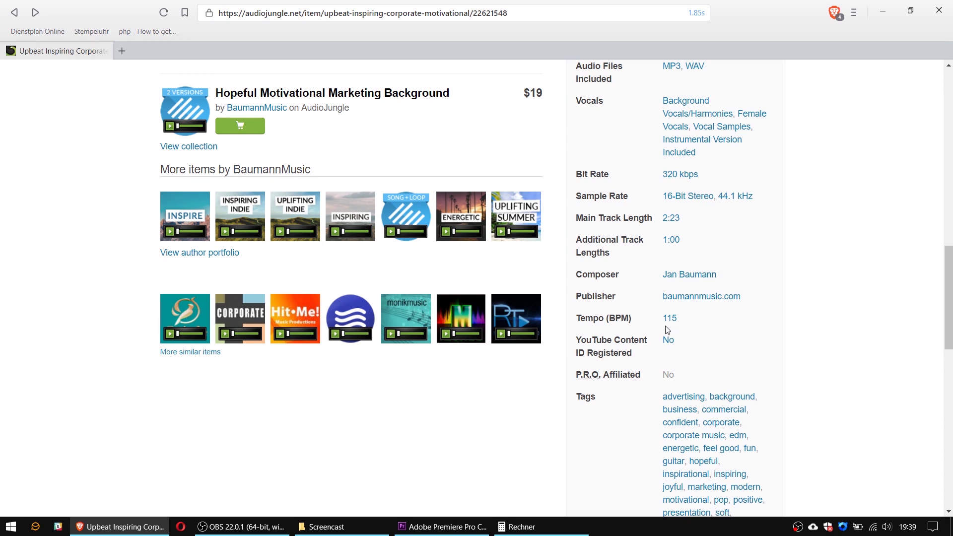
Step: Switch to Premiere Pro and place the Upbeat Corporate Full Vox clip at the start of audio track A1
click(443, 526)
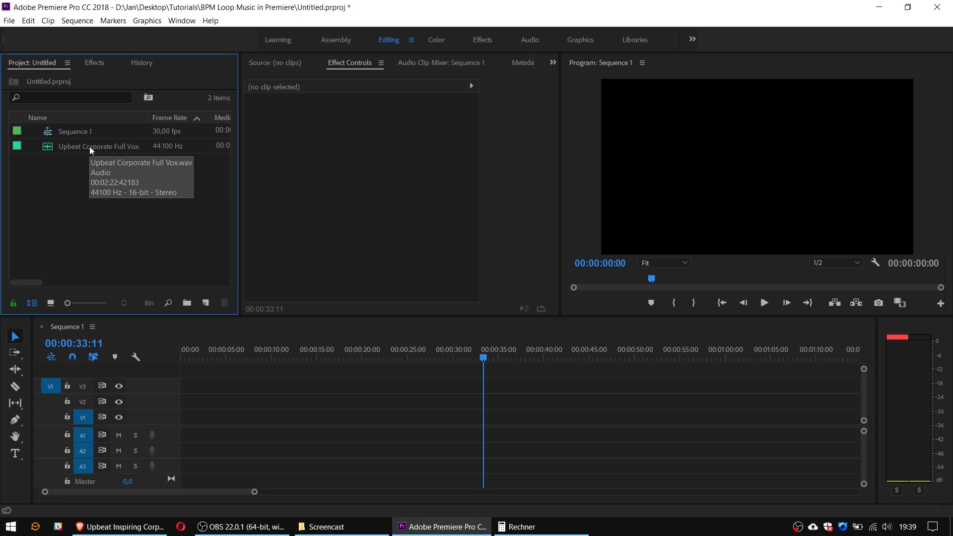
drag(89, 147, 201, 428)
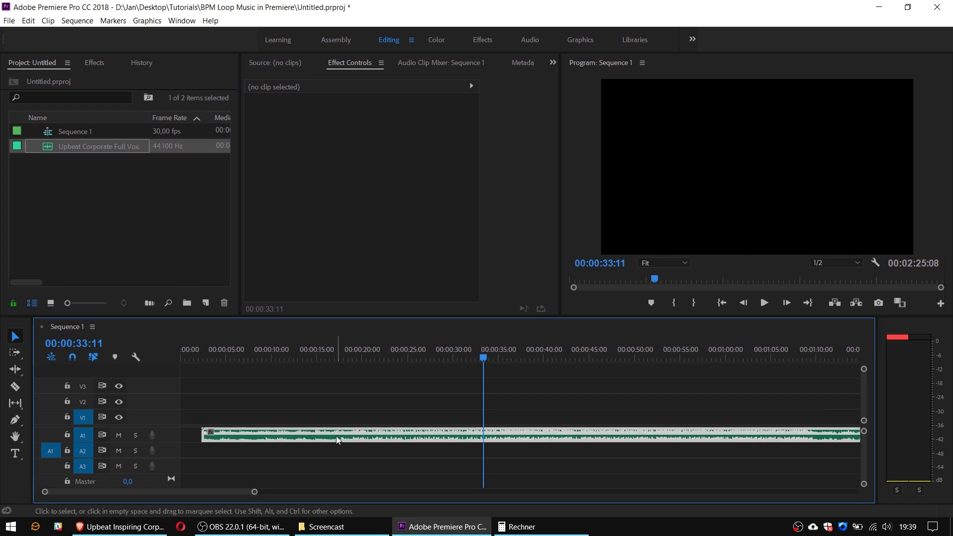
drag(335, 435, 300, 438)
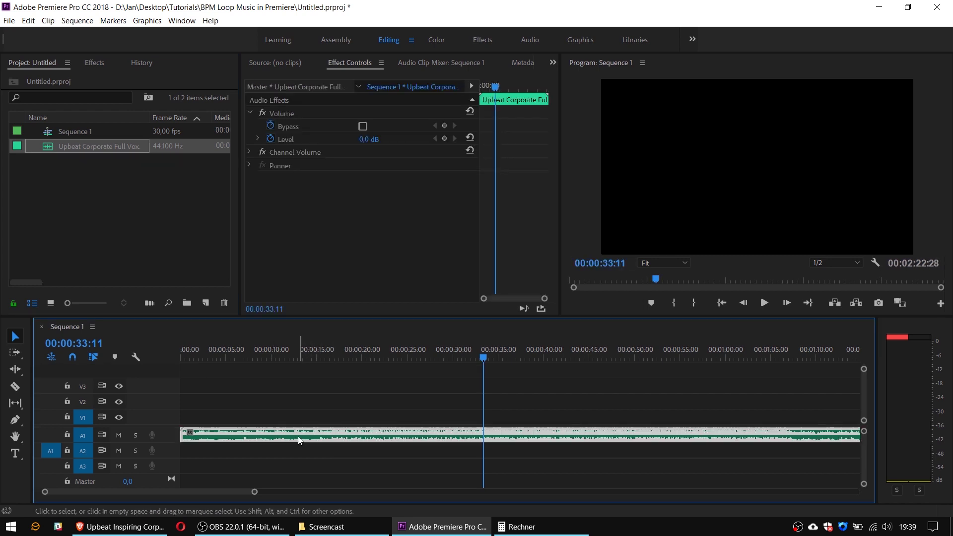
key(minus)
key(minus)
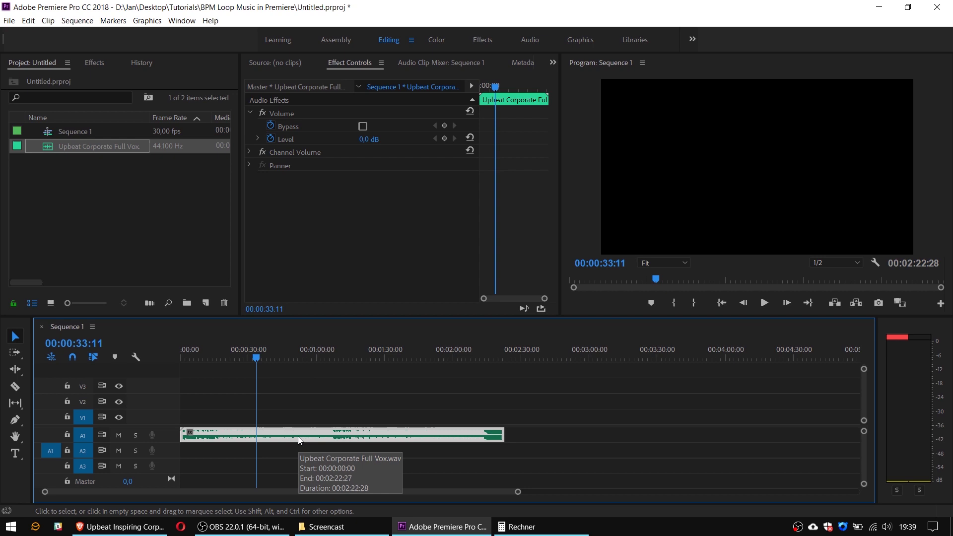
click(287, 450)
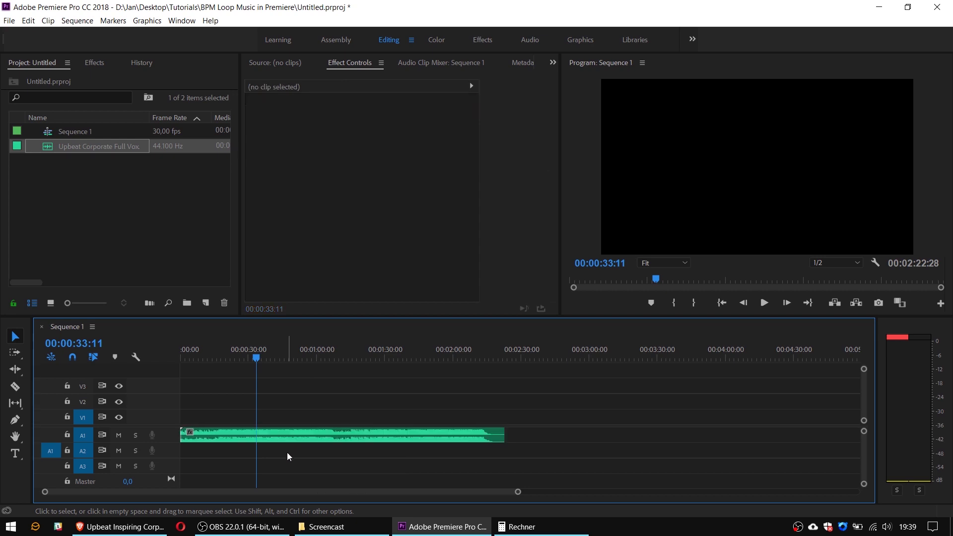
Step: Switch to the calculator and compute 60 ÷ 115 × 16 for the length of a 16-beat section in seconds
click(534, 530)
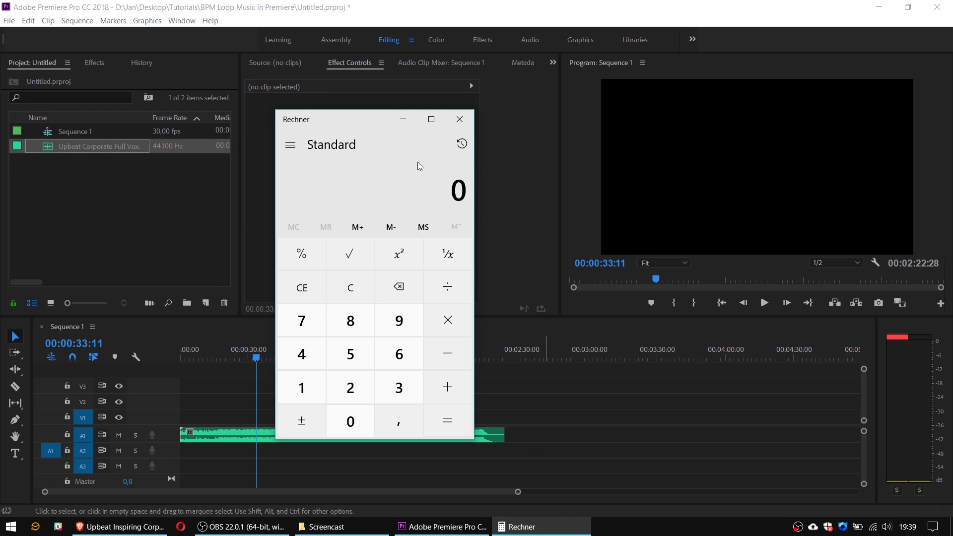
drag(356, 119, 389, 118)
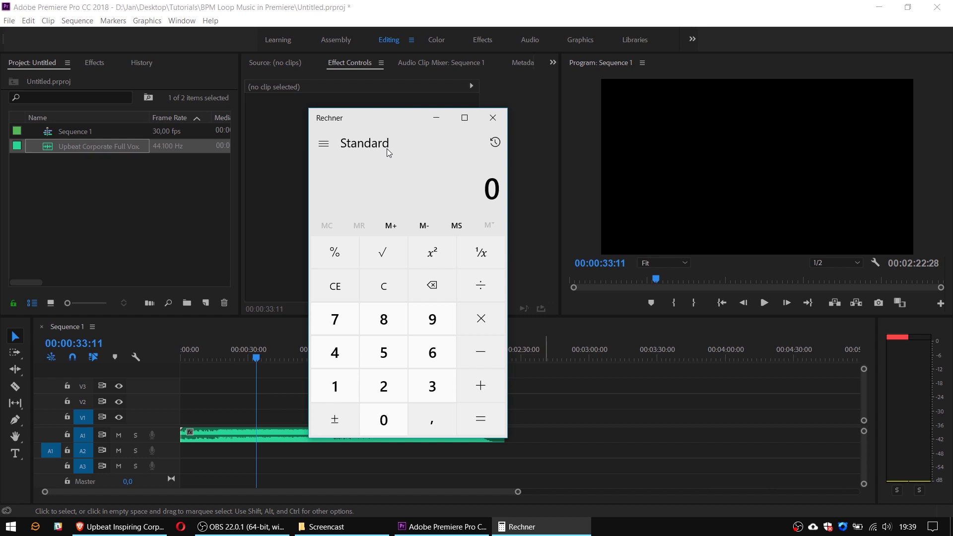
click(427, 349)
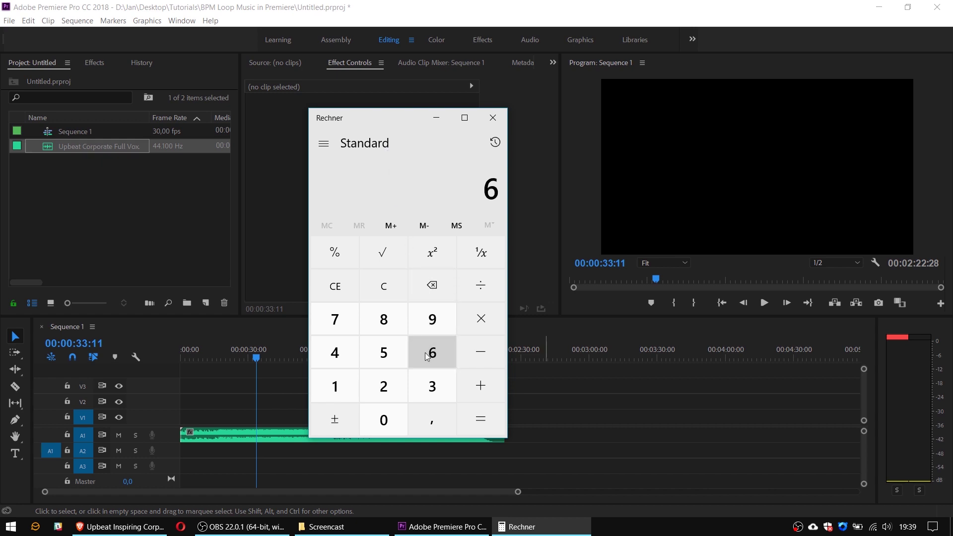
click(384, 420)
click(487, 288)
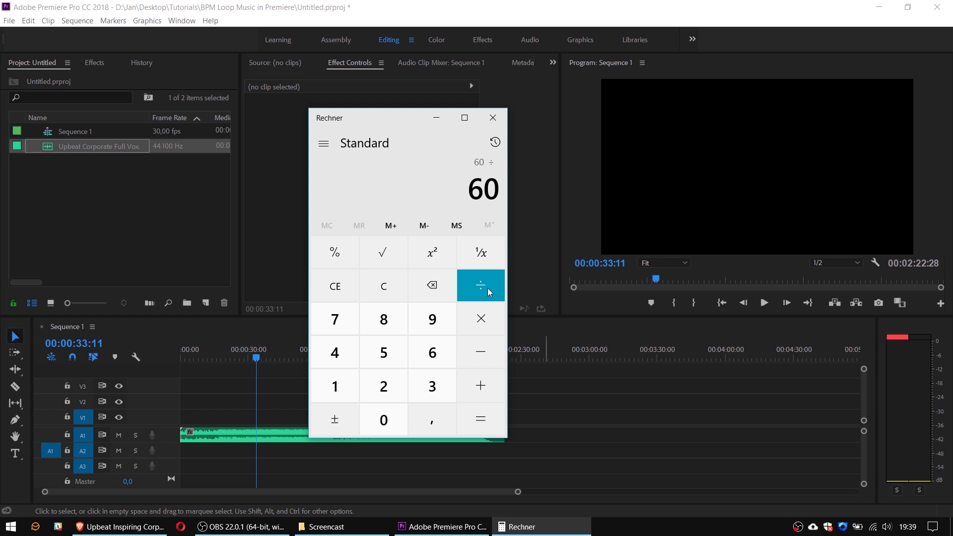
click(346, 388)
click(346, 387)
click(377, 356)
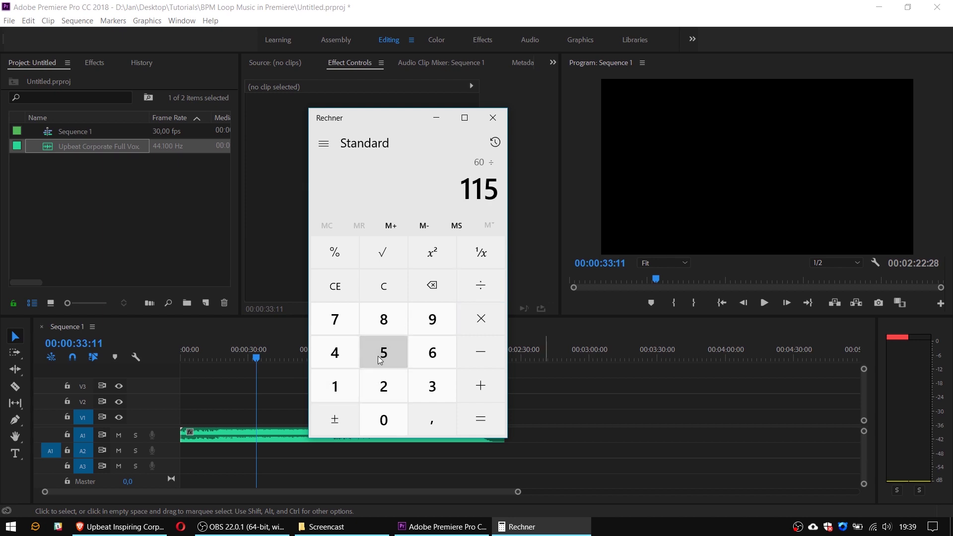
click(480, 320)
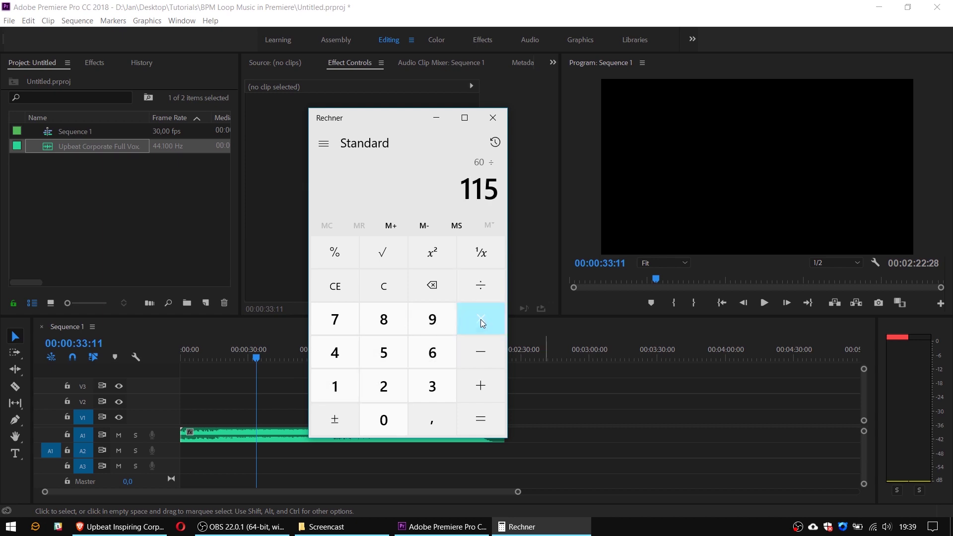
click(336, 388)
click(431, 353)
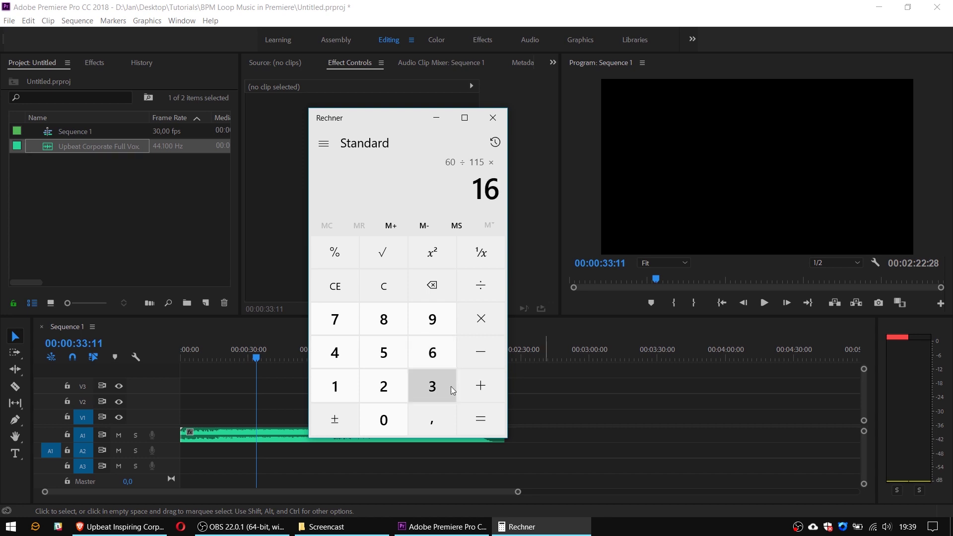
click(480, 422)
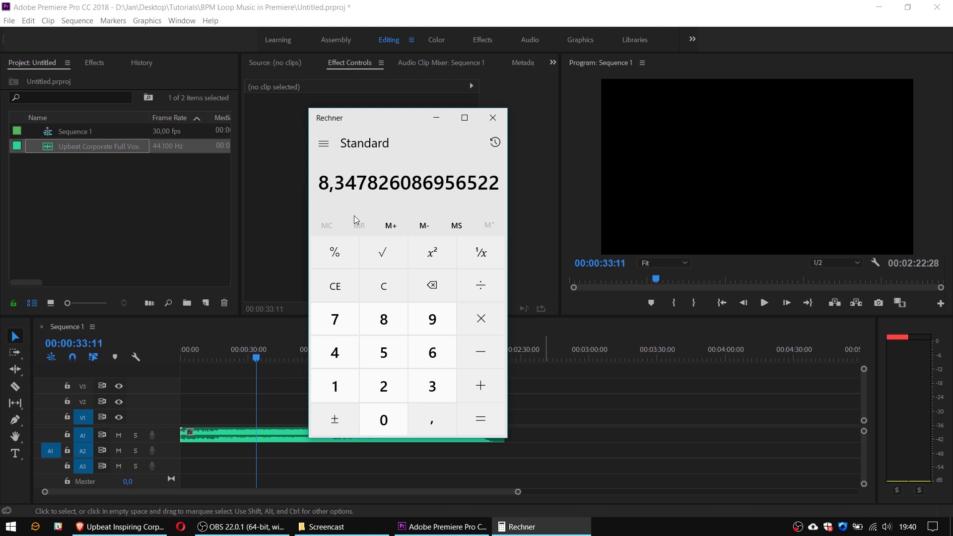
Step: Subtract 8 from the calculated length to isolate the fraction of a second
click(487, 355)
click(383, 319)
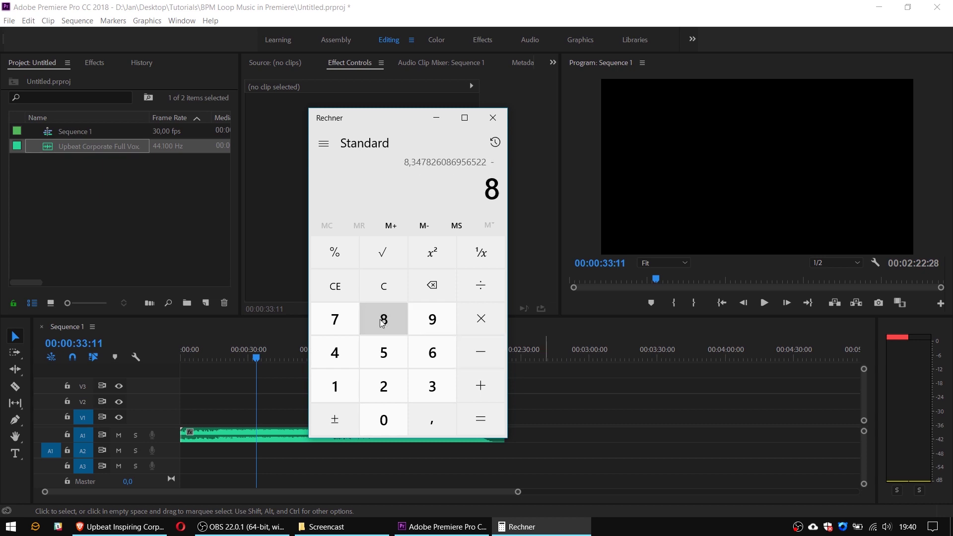
click(472, 415)
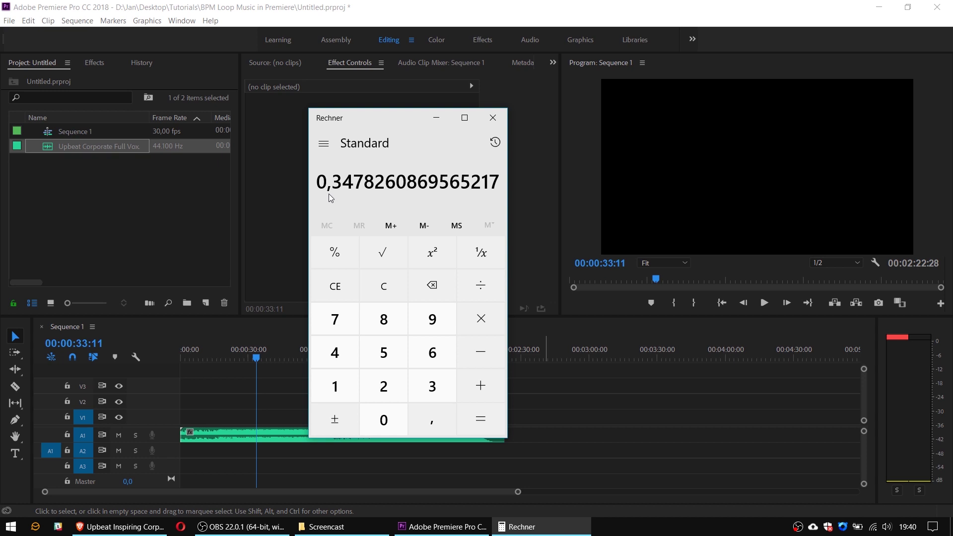
Step: Check the sequence's frame rate in Premiere Pro, then multiply the fraction by 30 in the calculator to convert it to frames
click(179, 198)
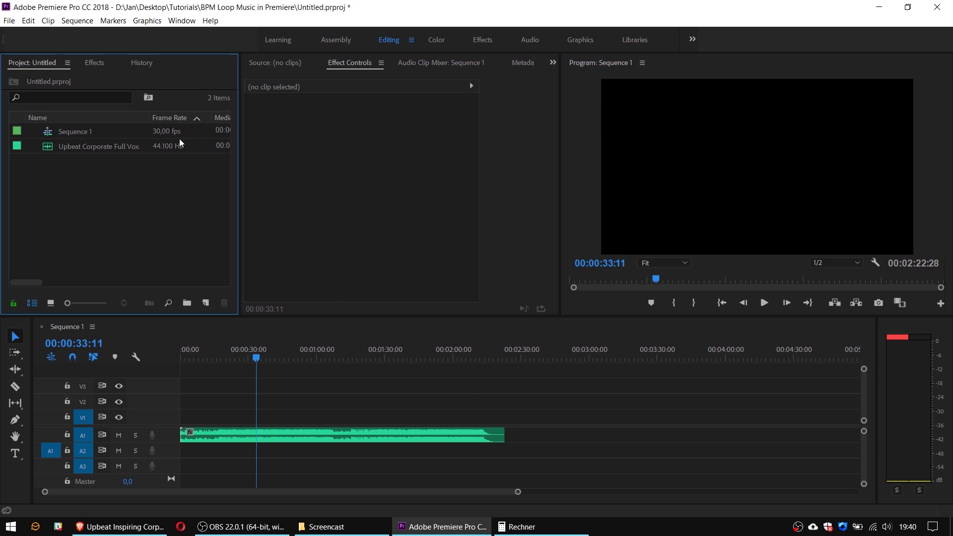
click(521, 527)
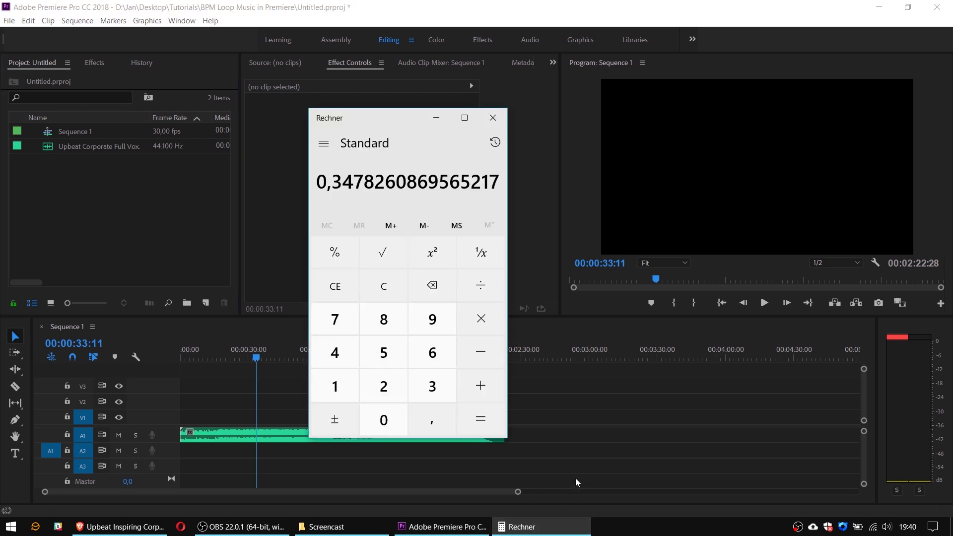
click(487, 323)
click(432, 386)
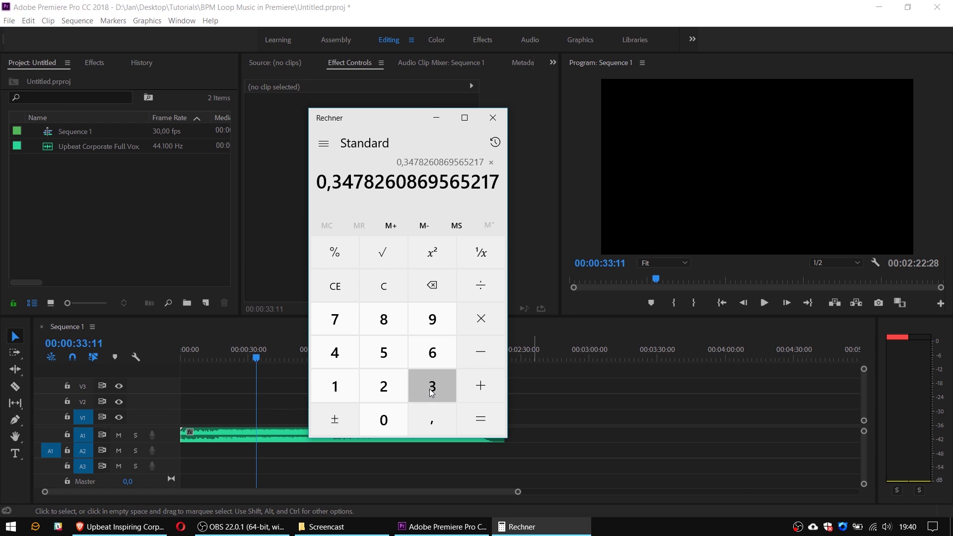
click(388, 422)
click(478, 418)
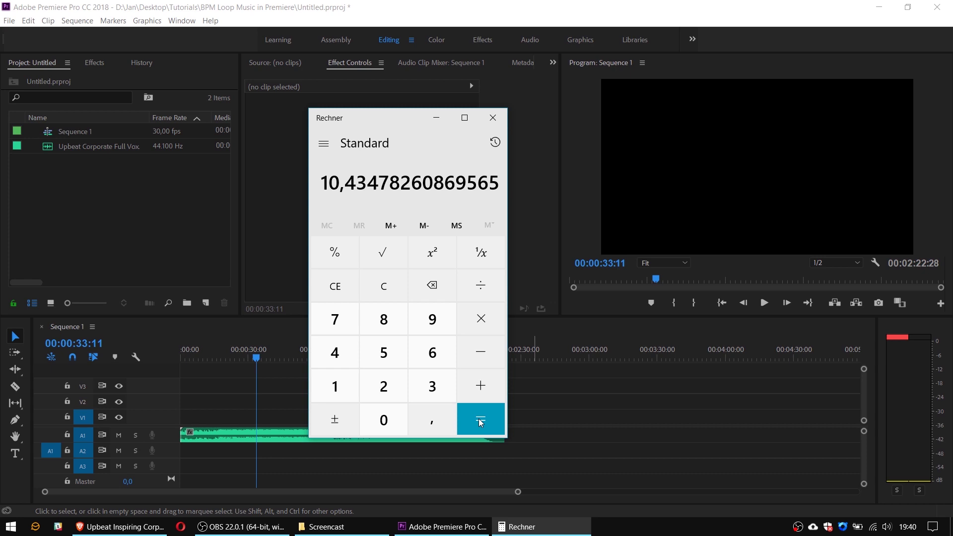
Step: Switch back to Premiere Pro and create a transparent video item at 1280 × 720, 30 fps, with square pixels
click(195, 227)
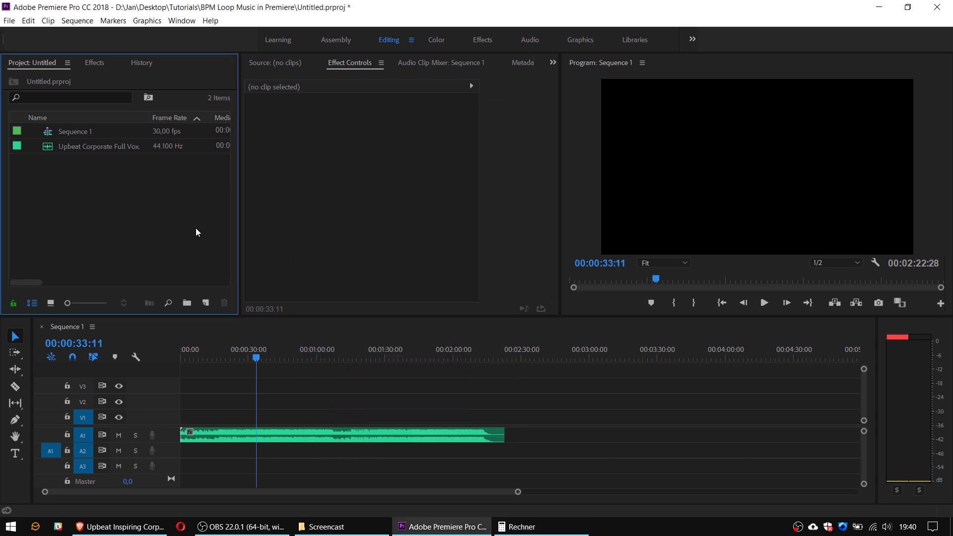
click(206, 303)
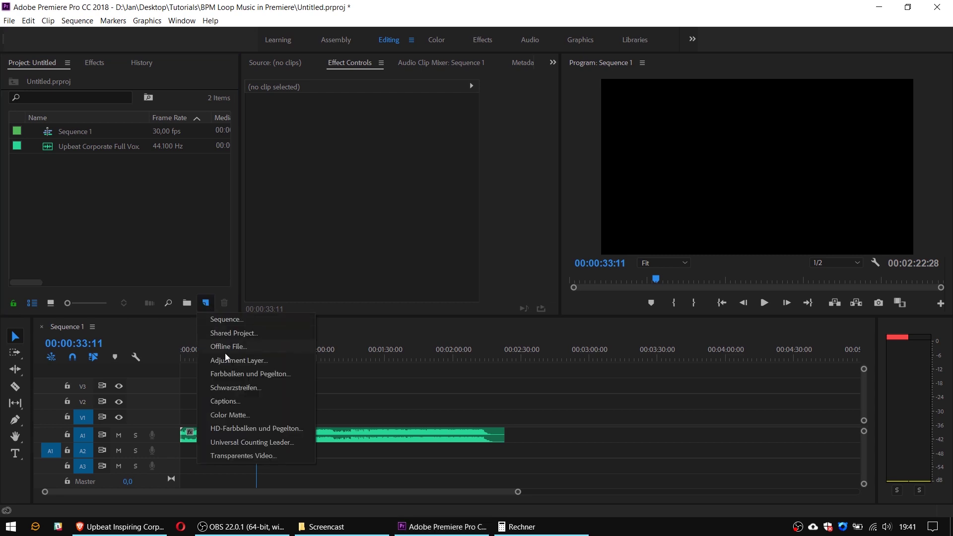
click(224, 455)
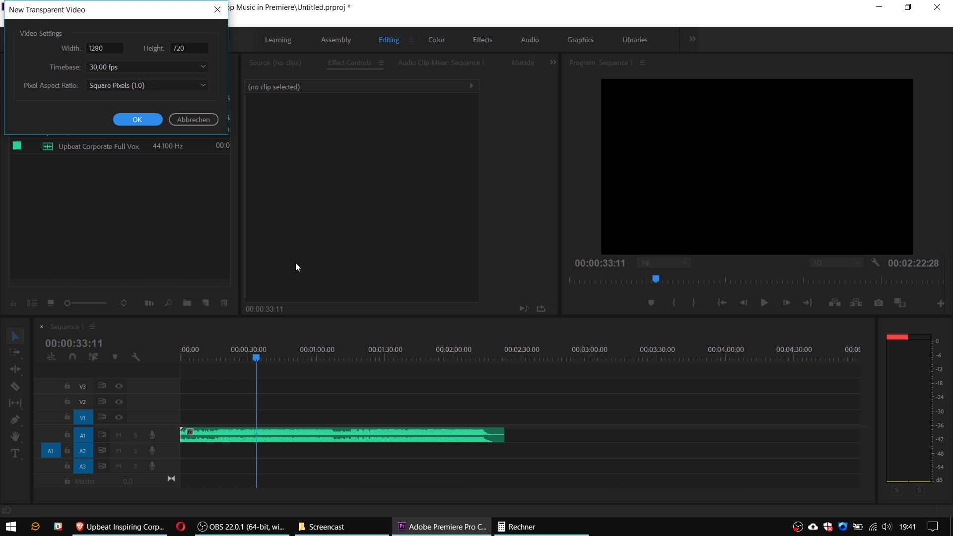
click(149, 121)
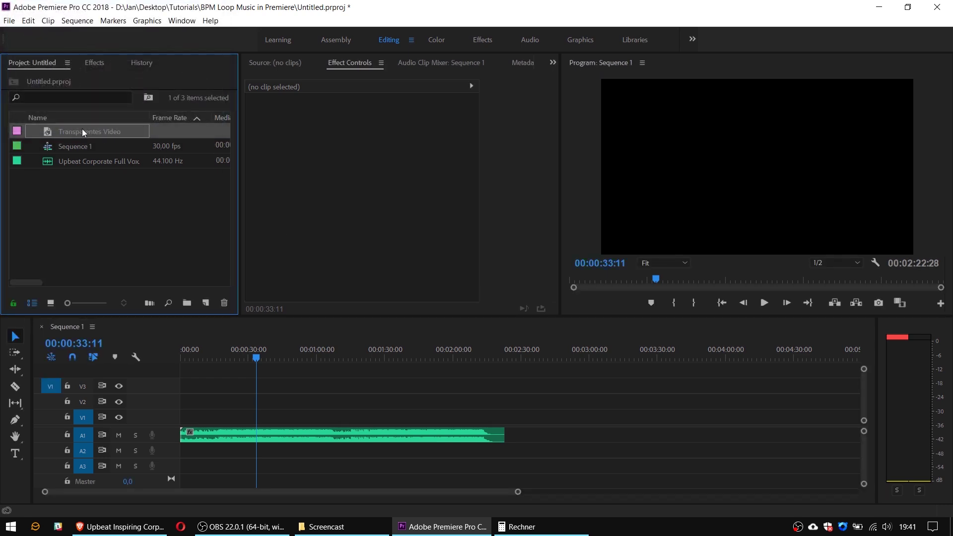
Step: Place the transparent video on track V2 and set its duration to 8 seconds 10 frames
drag(84, 132, 273, 400)
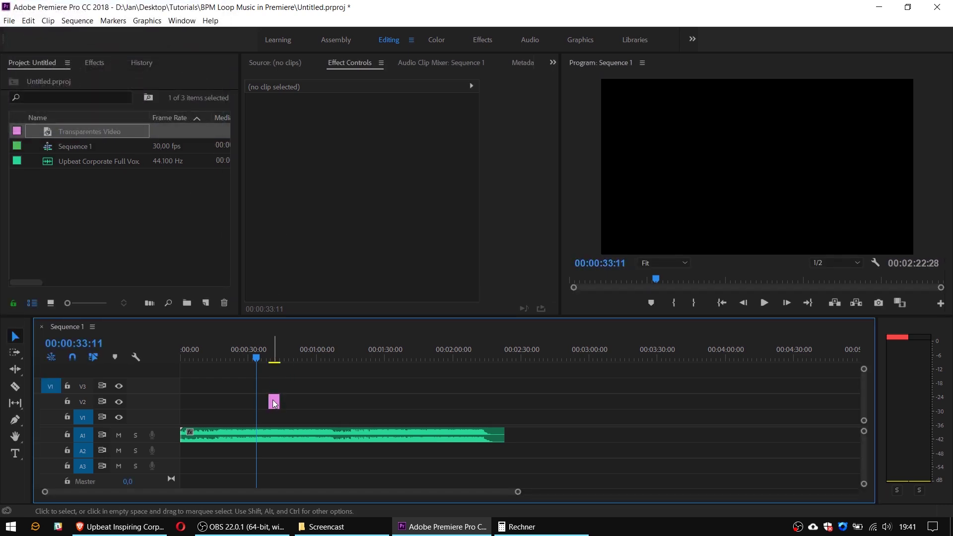
right_click(272, 400)
click(342, 317)
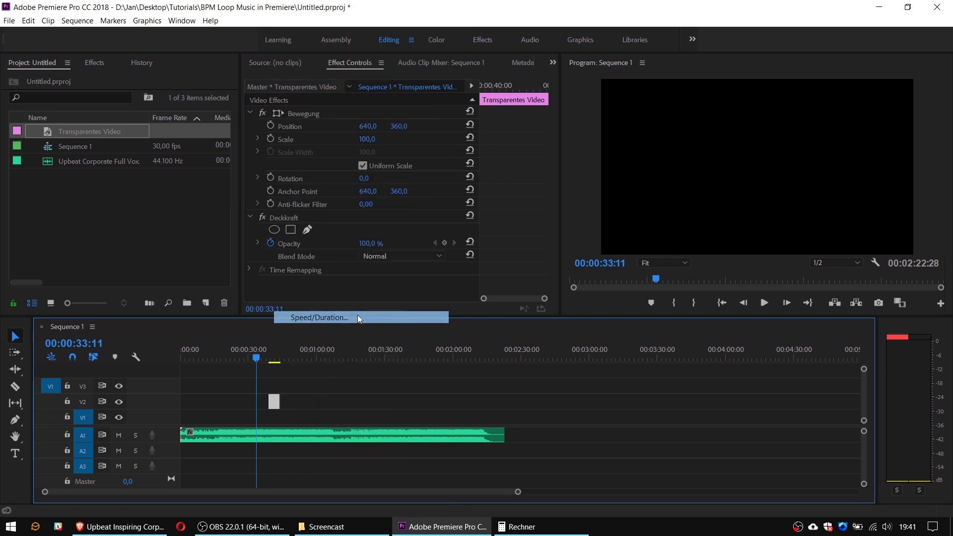
click(487, 235)
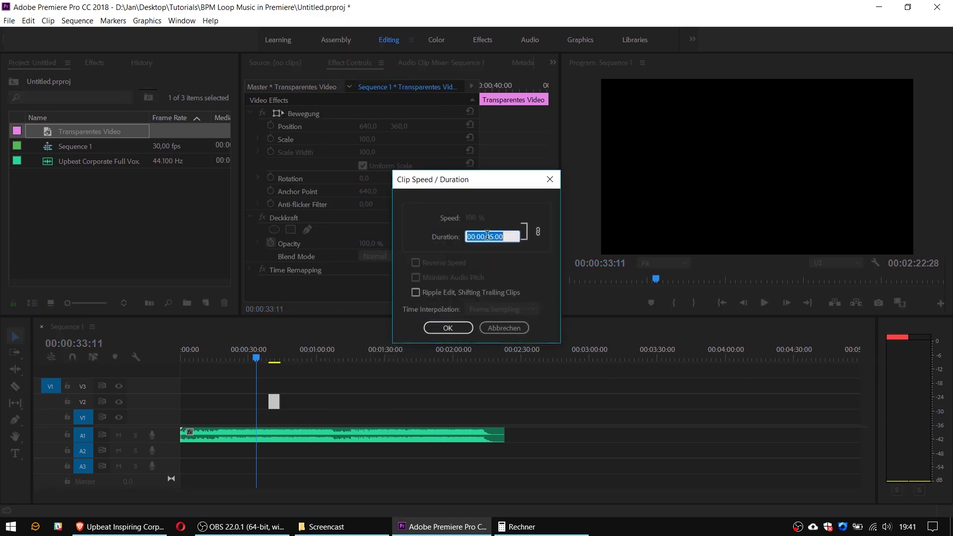
text(8.10)
click(458, 329)
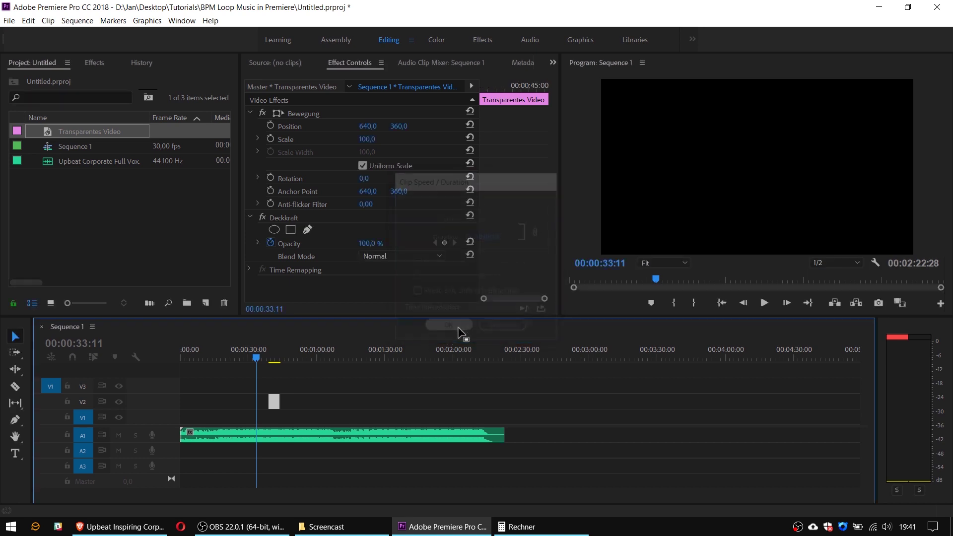
Step: Increase the height of audio track A1 to enlarge the music clip's waveform
key(equal)
key(equal)
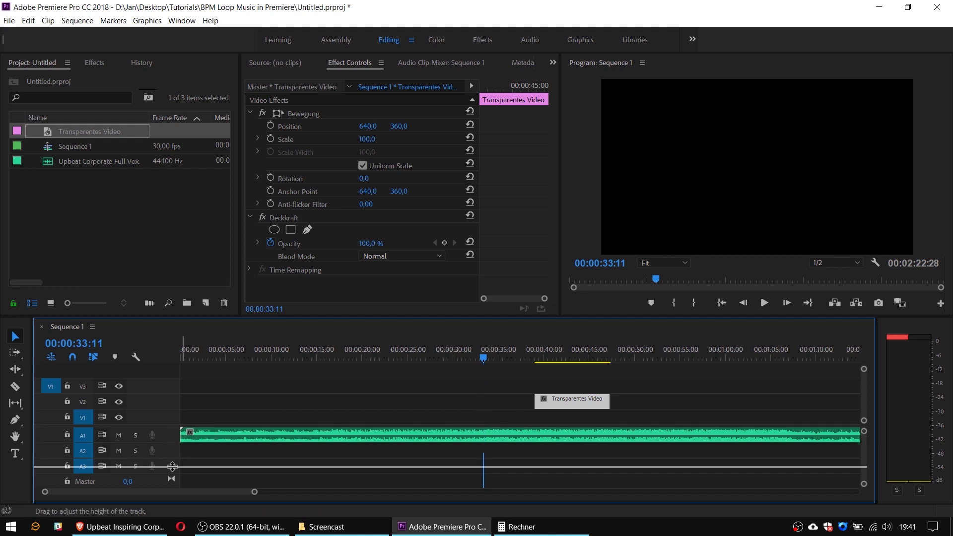
drag(169, 476, 239, 491)
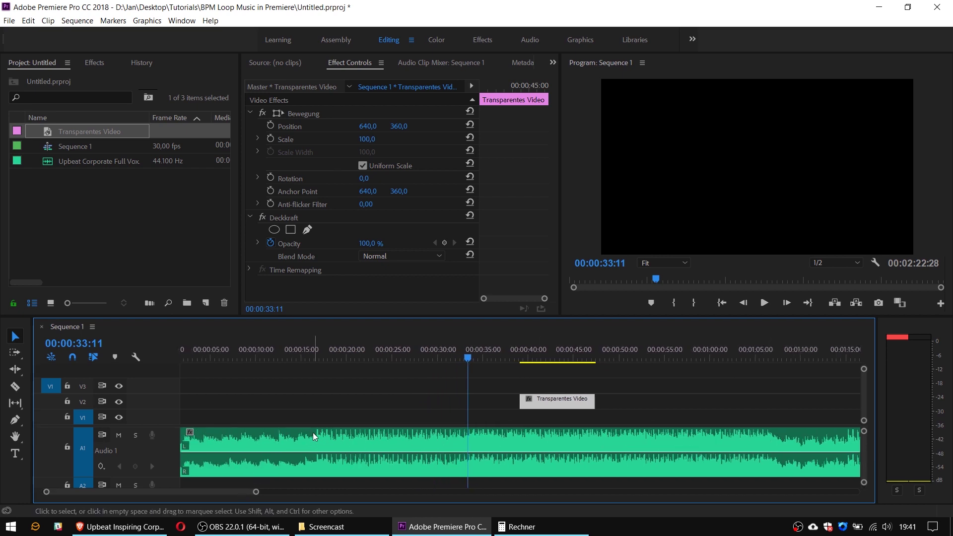
Step: Move the transparent video clip earlier on V2 and align its start with a beat in the waveform at about 22 seconds
drag(558, 402, 399, 401)
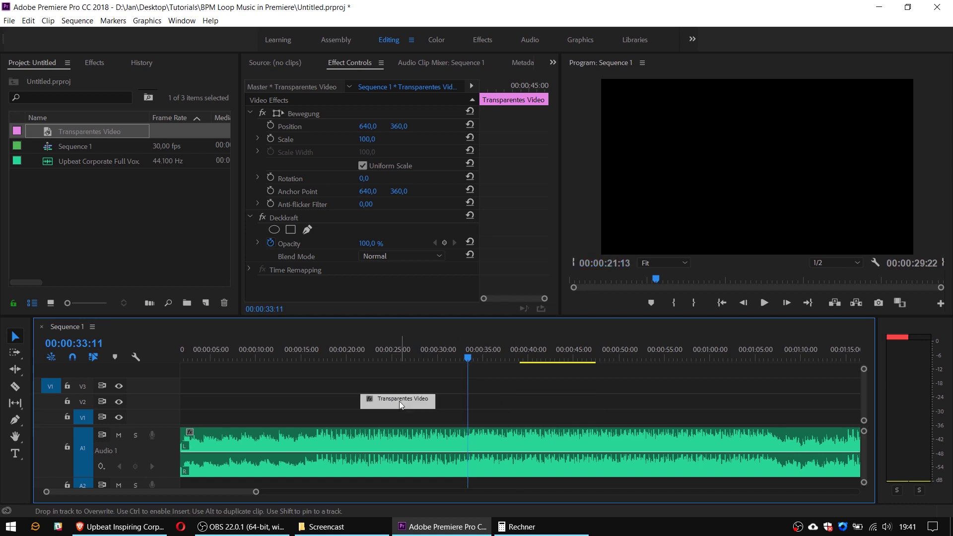
click(394, 357)
key(equal)
key(equal)
key(equal)
key(equal)
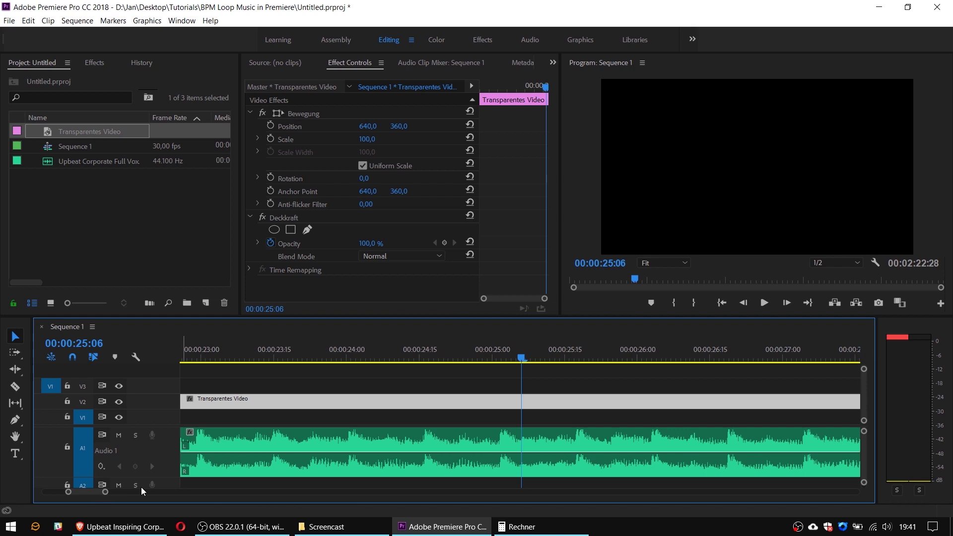
drag(94, 492, 91, 492)
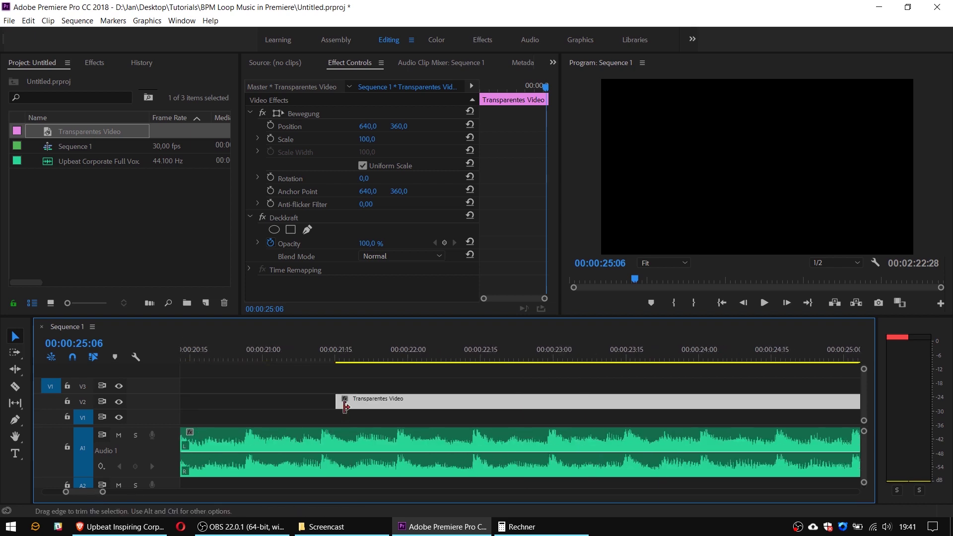
drag(358, 404, 484, 404)
Step: Split the music clip on A1 at the start and end of the transparent video clip with the Razor tool
key(minus)
key(minus)
key(minus)
key(minus)
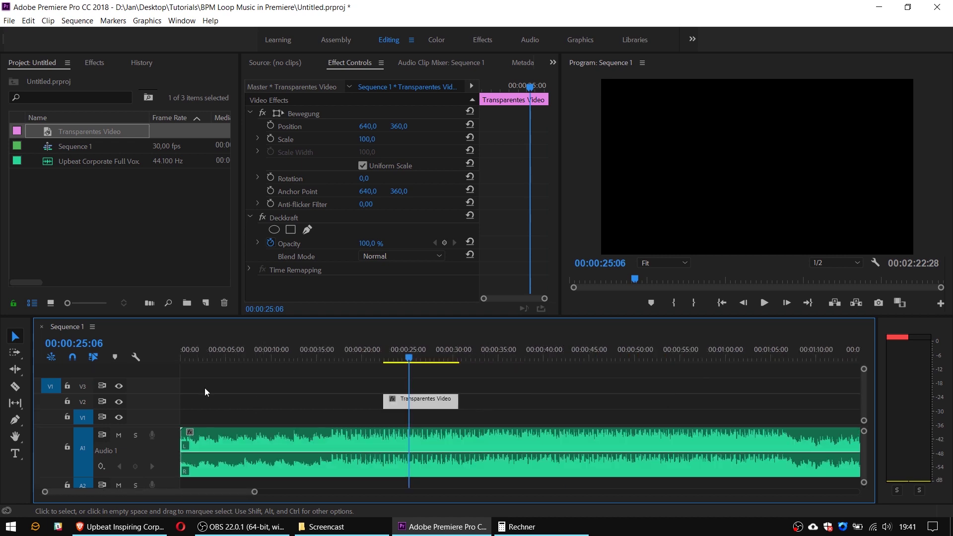
click(14, 388)
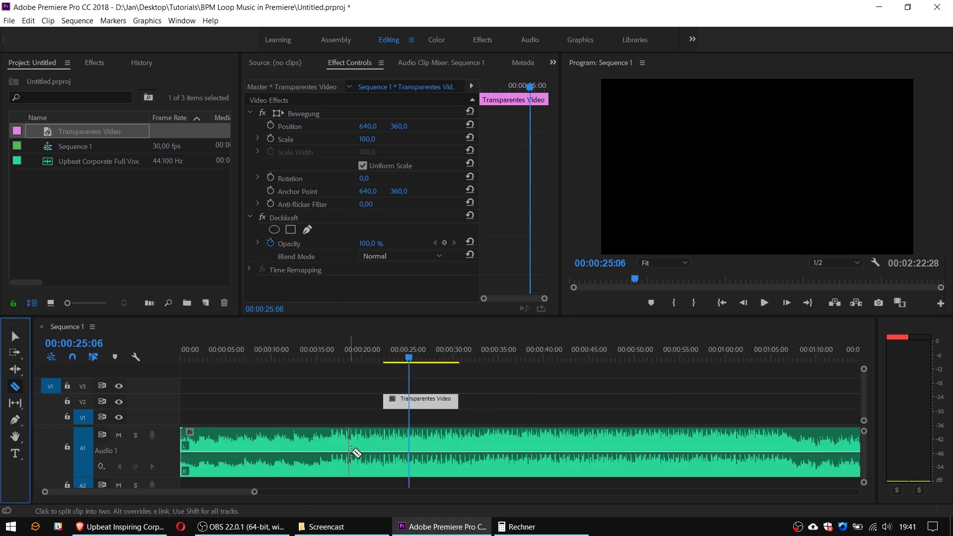
click(384, 452)
click(459, 454)
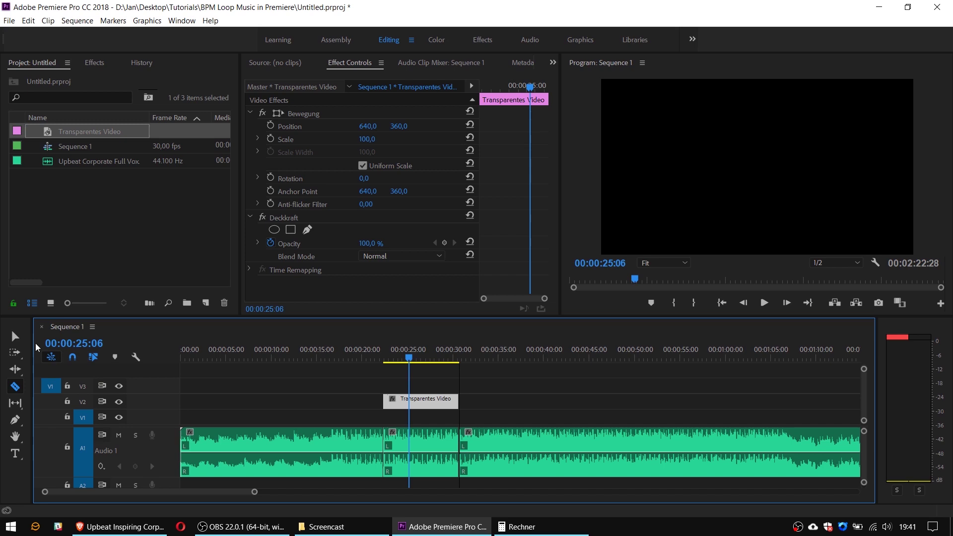
Step: Place a copy of the cut music section directly after the original, moving the remaining music back so it follows the copy without a gap
click(15, 337)
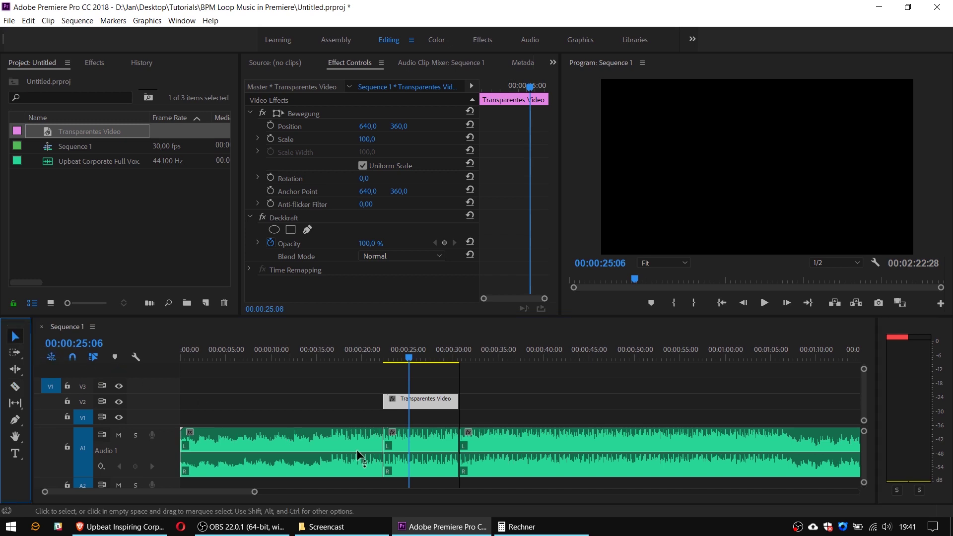
click(491, 403)
drag(478, 436, 589, 447)
drag(430, 444, 504, 438)
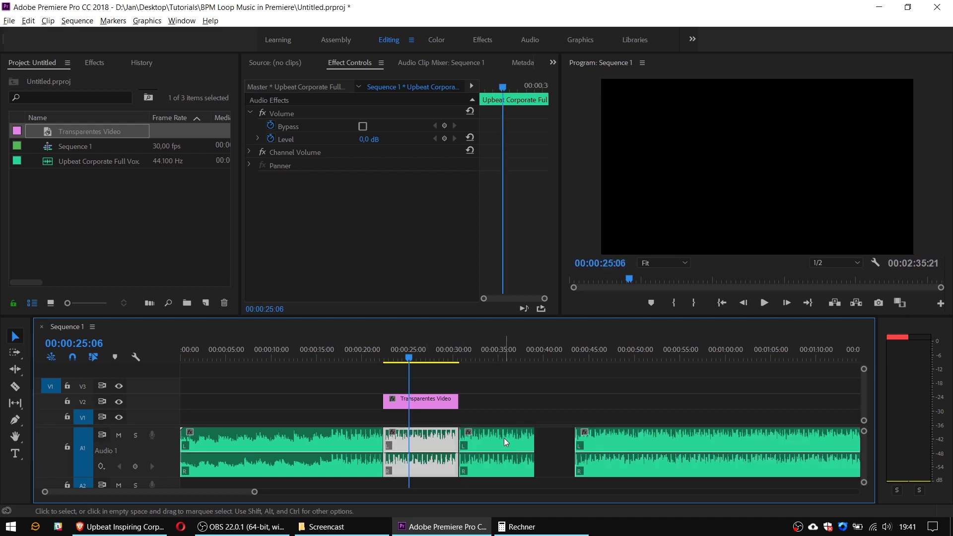
drag(647, 437, 598, 444)
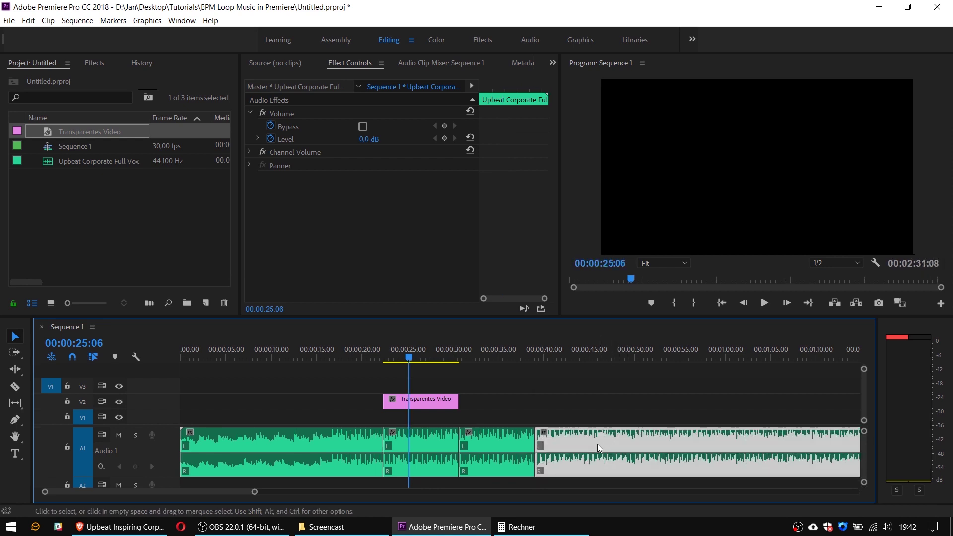
Step: Play the music across the cut between the original section and its copy to check the loop
click(442, 358)
key(space)
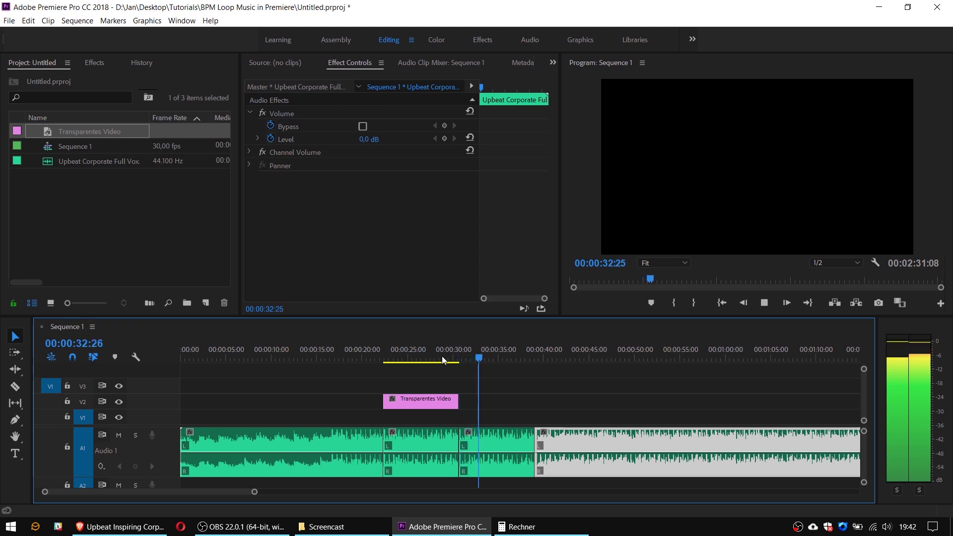
key(space)
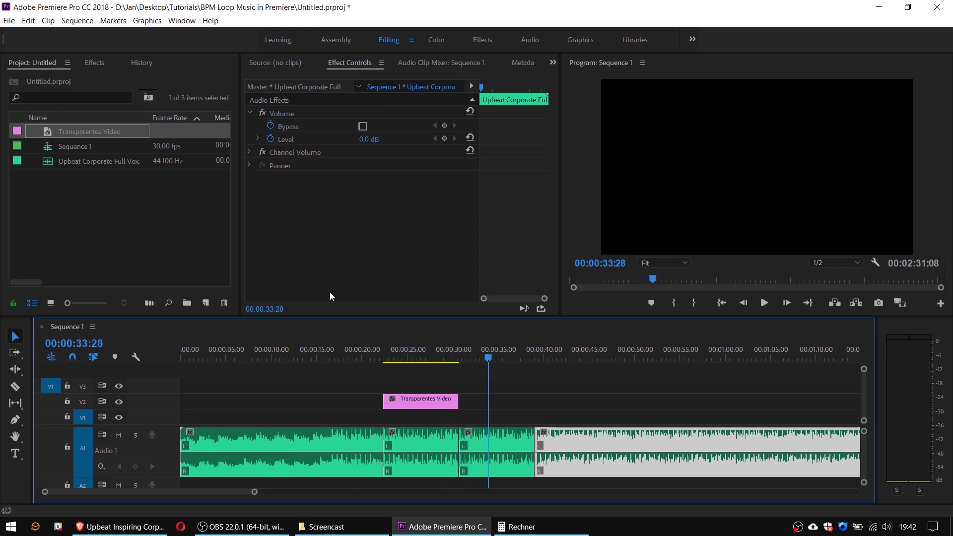
Step: Apply a Constant Power crossfade to the cut between the original music section and its copy
click(94, 62)
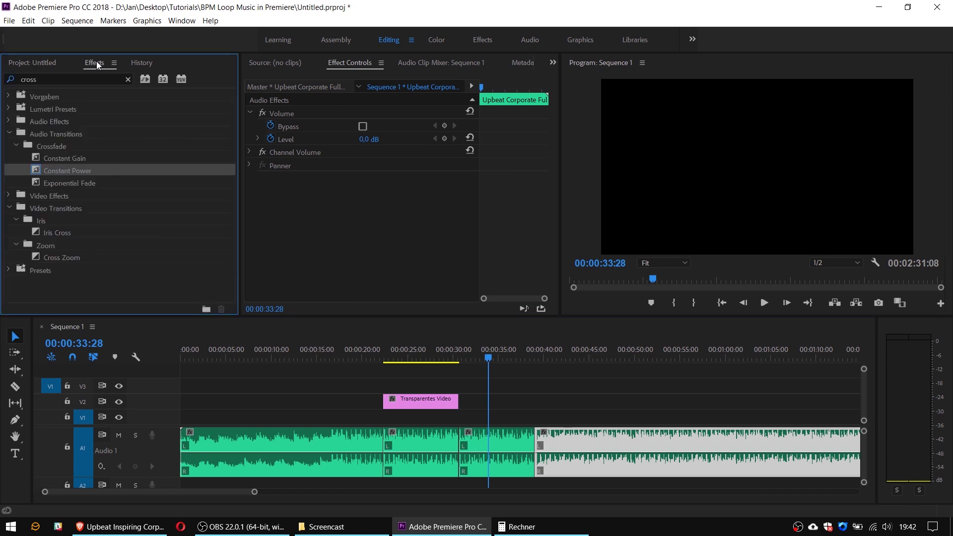
drag(52, 170, 210, 222)
drag(323, 300, 460, 437)
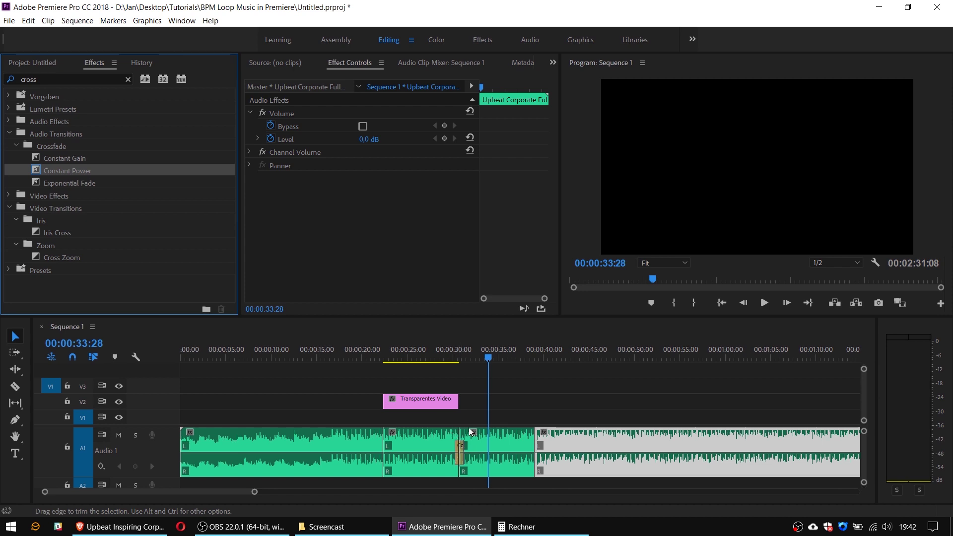
Step: Play the music across the crossfade to check the smoothed loop transition, then clear the clip selection
click(444, 359)
key(space)
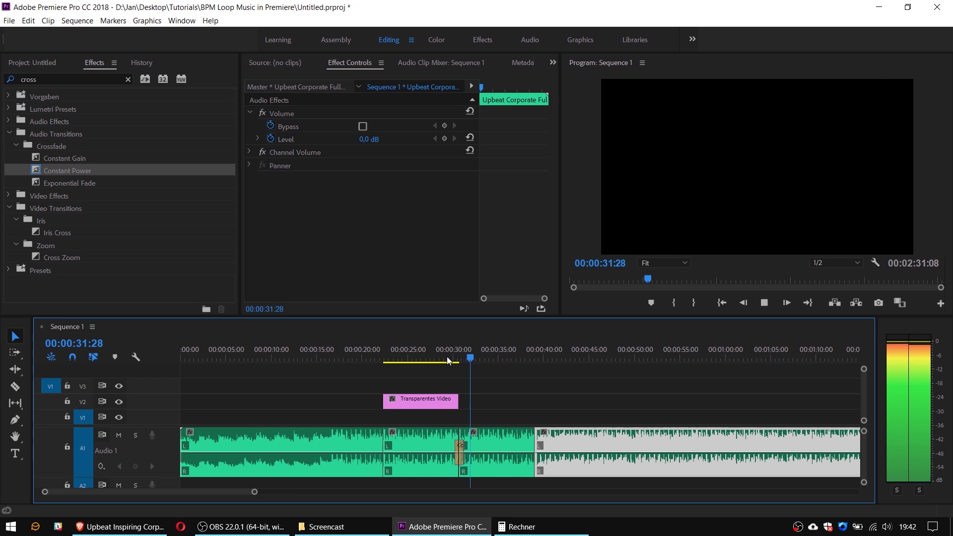
key(space)
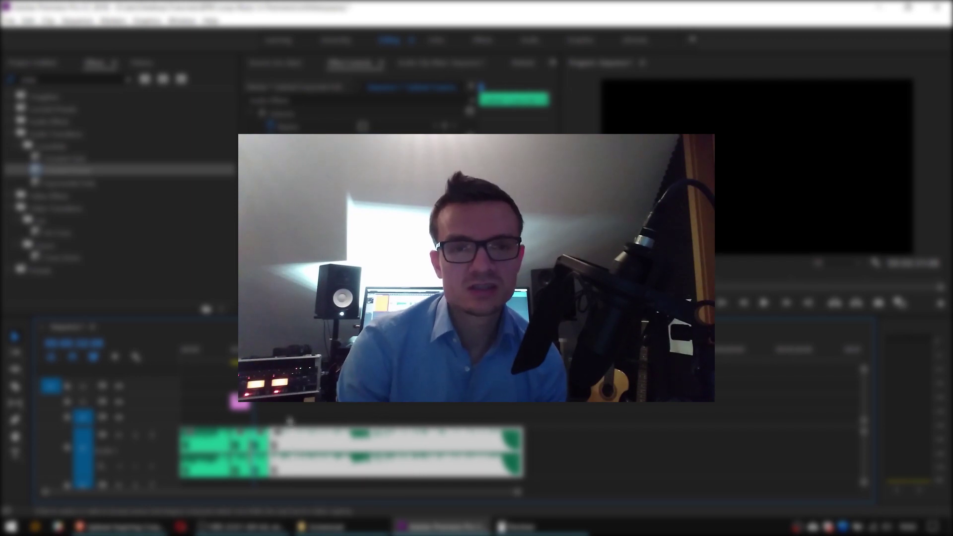
click(290, 421)
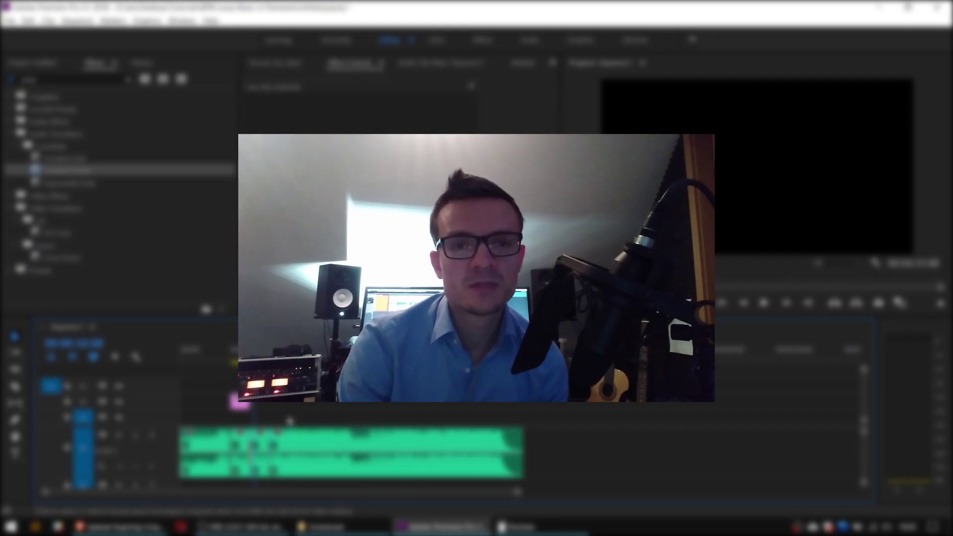